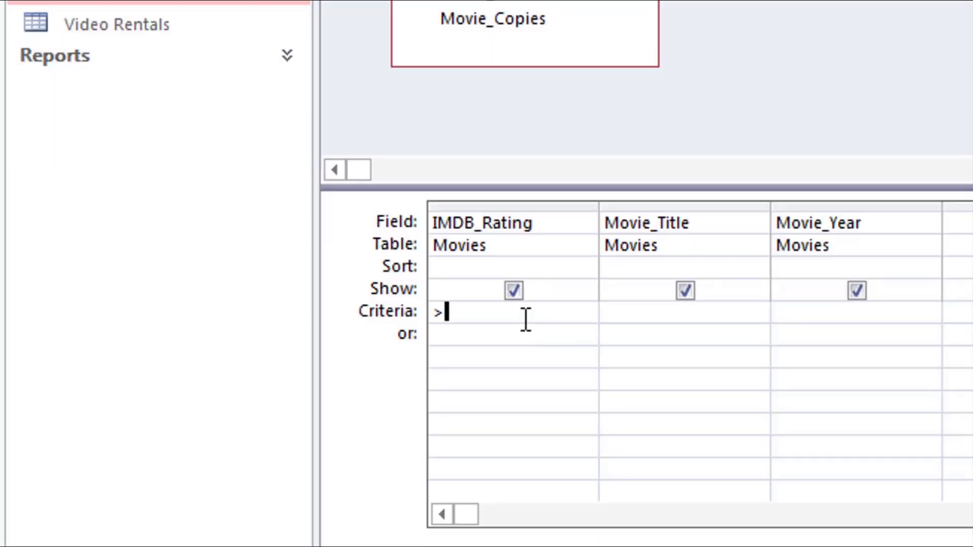
# - Enter 8.3 after > in the IMDB rating criteria cell
pyautogui.write('8.3')
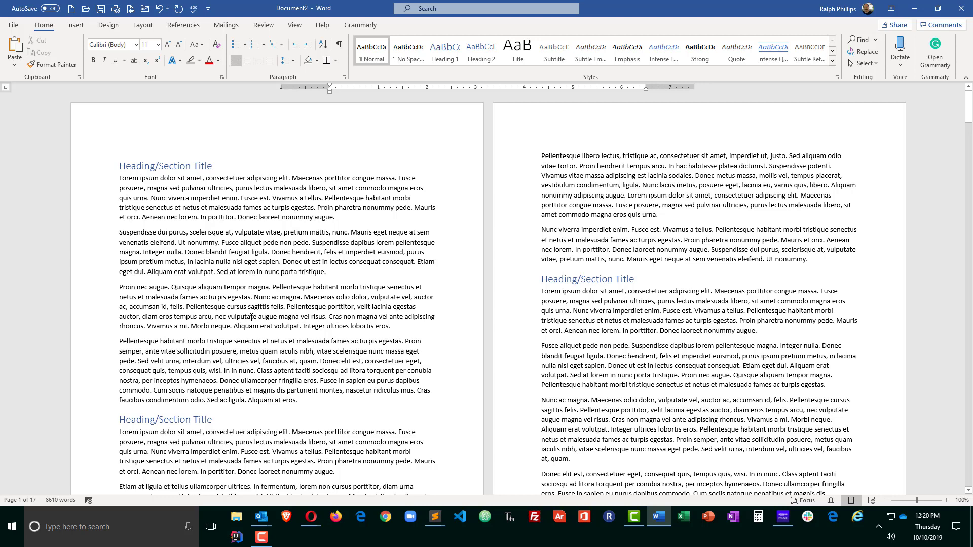
# - Confirm the headings on both pages use Heading 1, compared with the body text style
pyautogui.click(127, 167)
pyautogui.click(558, 280)
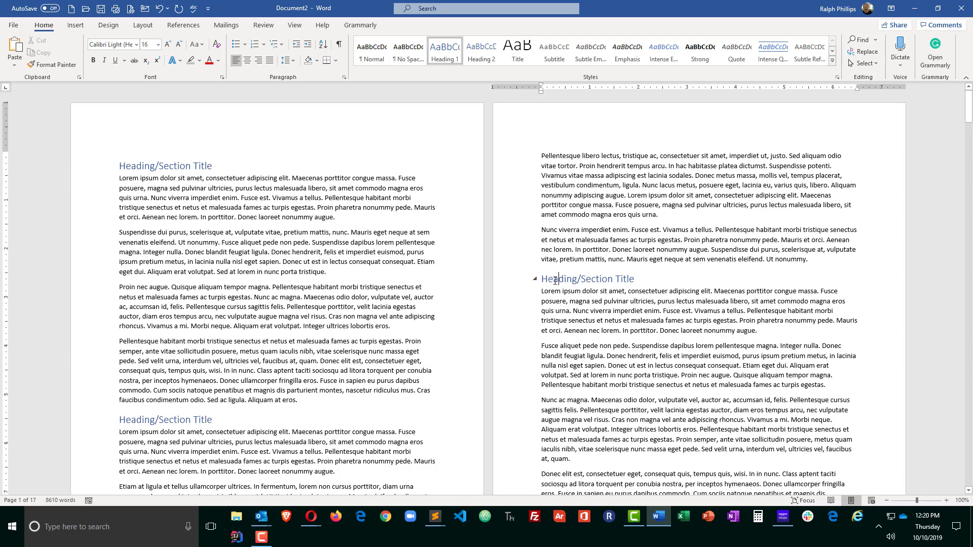
pyautogui.scroll(-4, 268, 403)
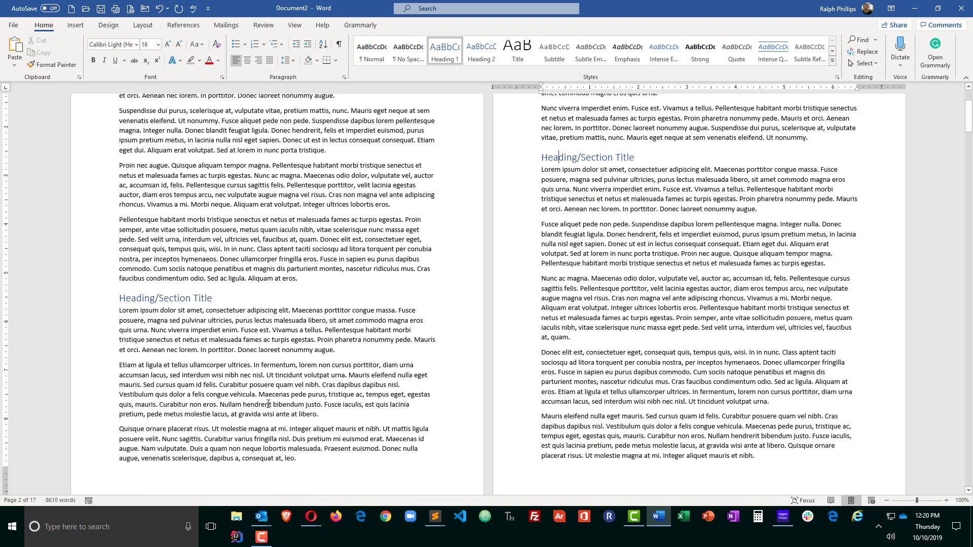
pyautogui.scroll(4, 265, 405)
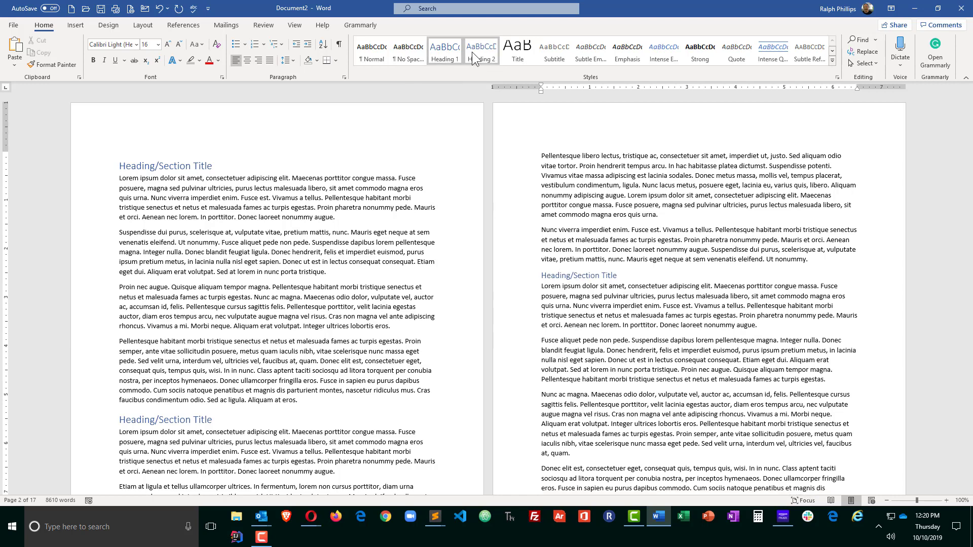
pyautogui.click(263, 326)
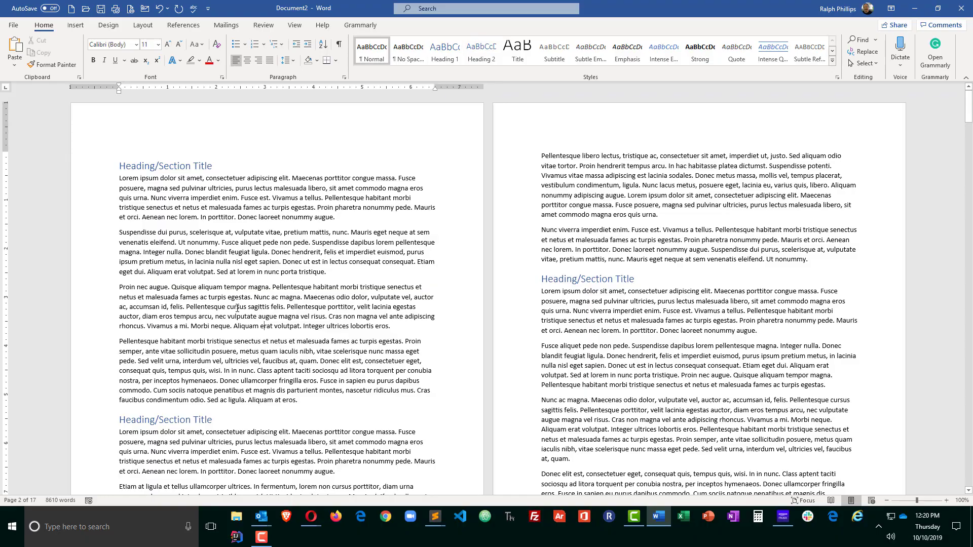
pyautogui.click(147, 168)
pyautogui.scroll(-10, 608, 380)
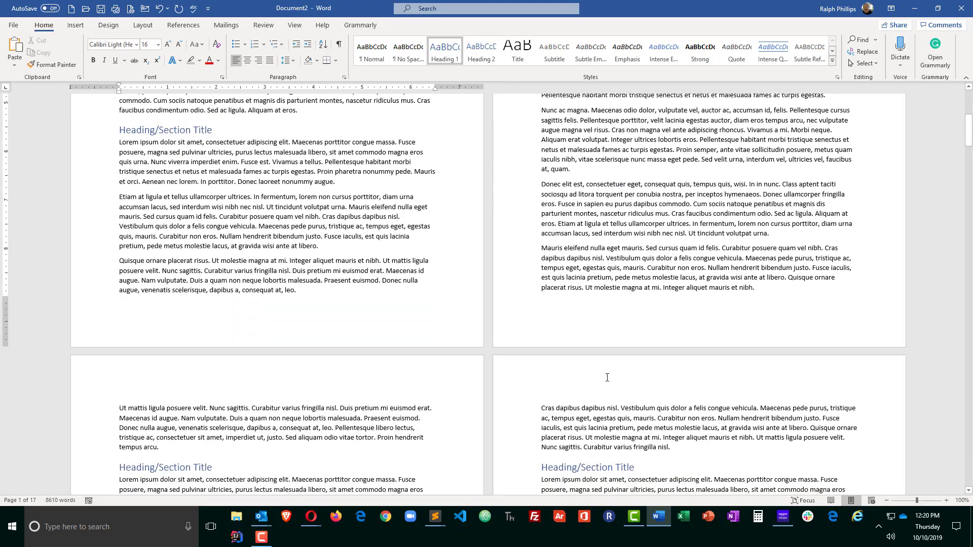
pyautogui.scroll(-10, 608, 380)
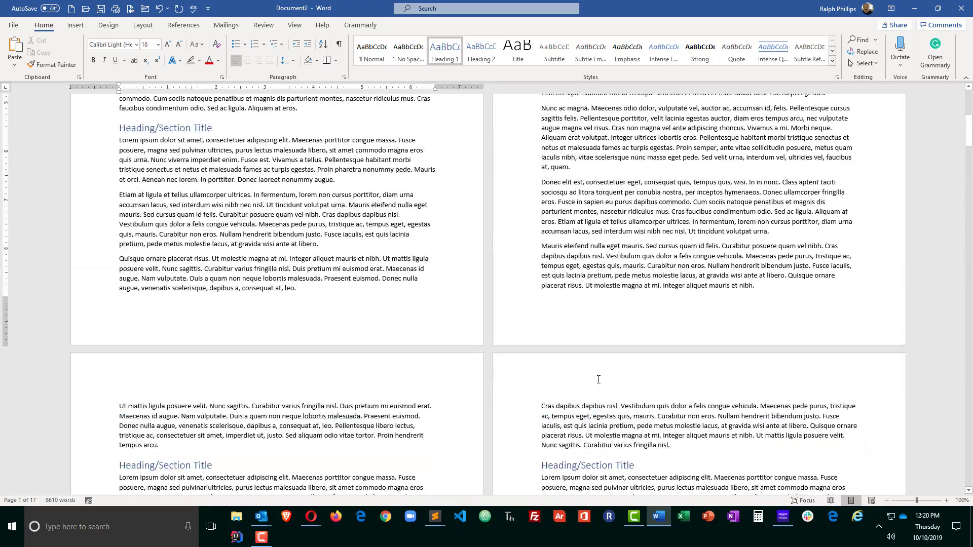
# - Insert a blank paragraph above the first heading at the start of the document
pyautogui.hotkey('ctrl', 'Home')
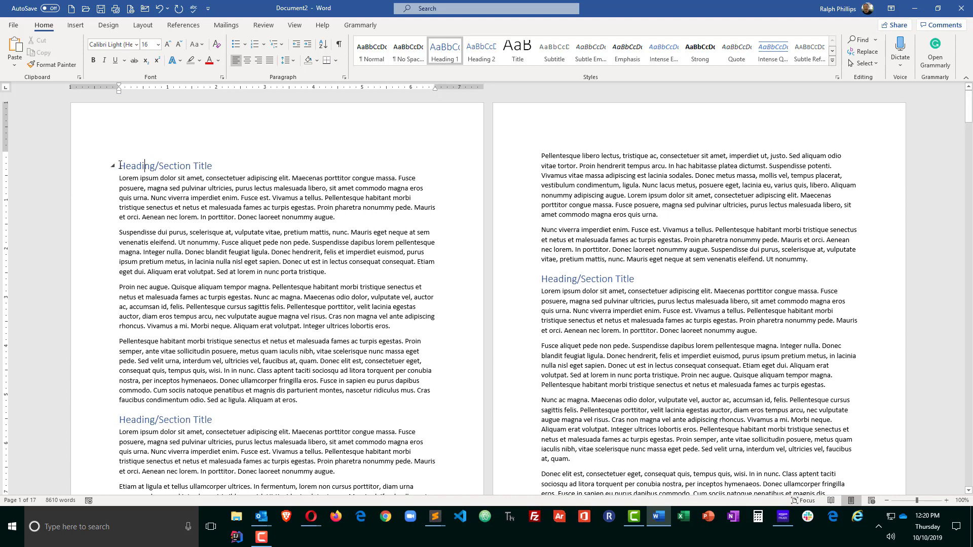
pyautogui.press('Return')
pyautogui.press('Up')
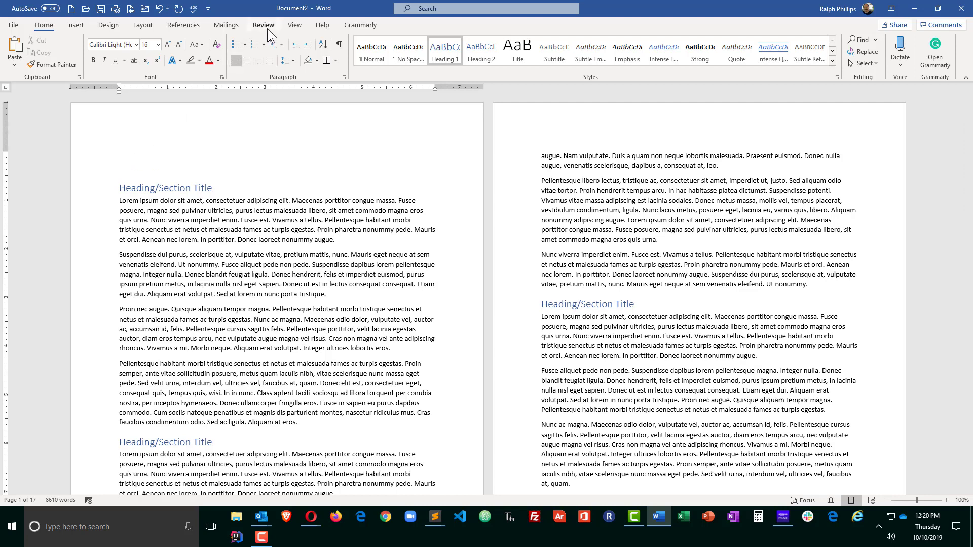
# - Insert Automatic Table 1 as the Contents table at the top of the document
pyautogui.click(192, 27)
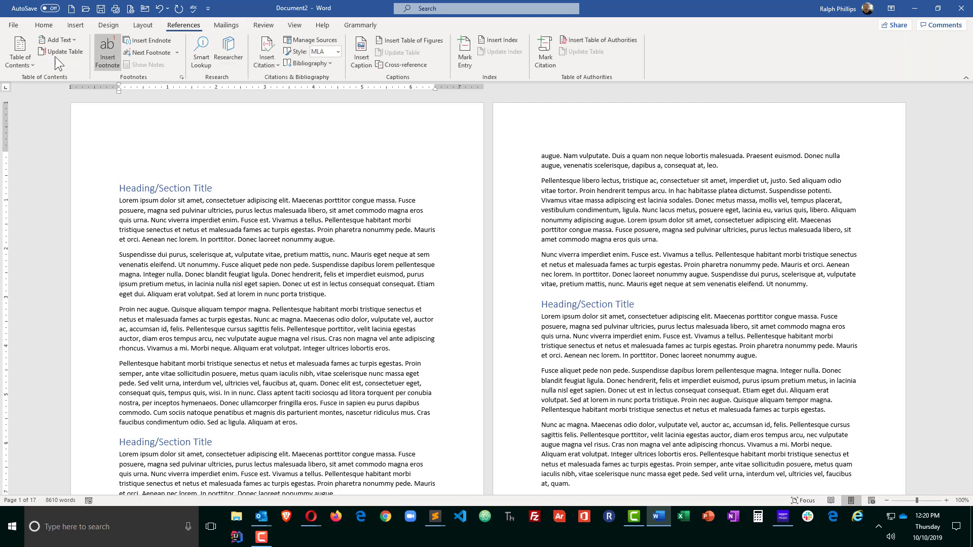
pyautogui.click(24, 57)
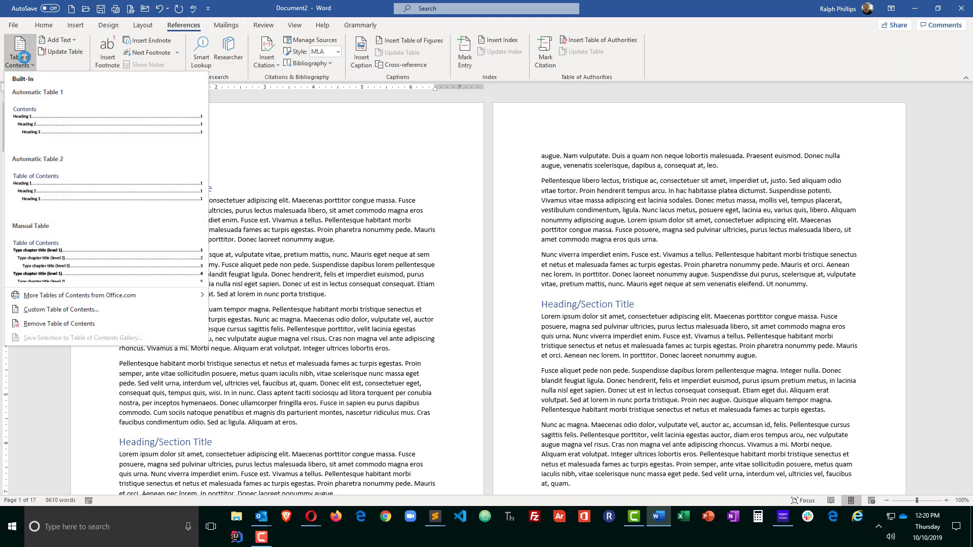
pyautogui.click(26, 114)
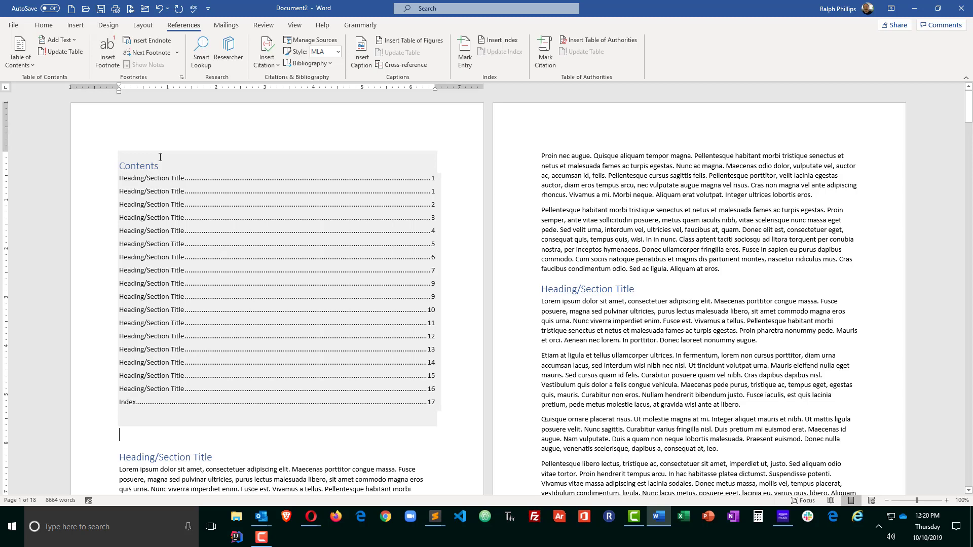
# - Retitle the right page's heading 'Developing New Skills' and update the contents field to show it
pyautogui.click(623, 289)
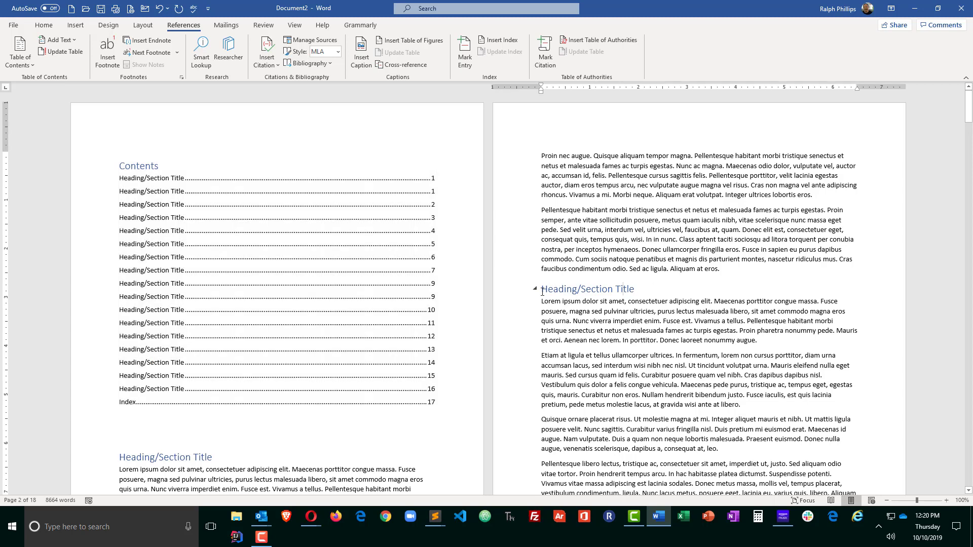
pyautogui.moveTo(542, 292); pyautogui.dragTo(633, 290)
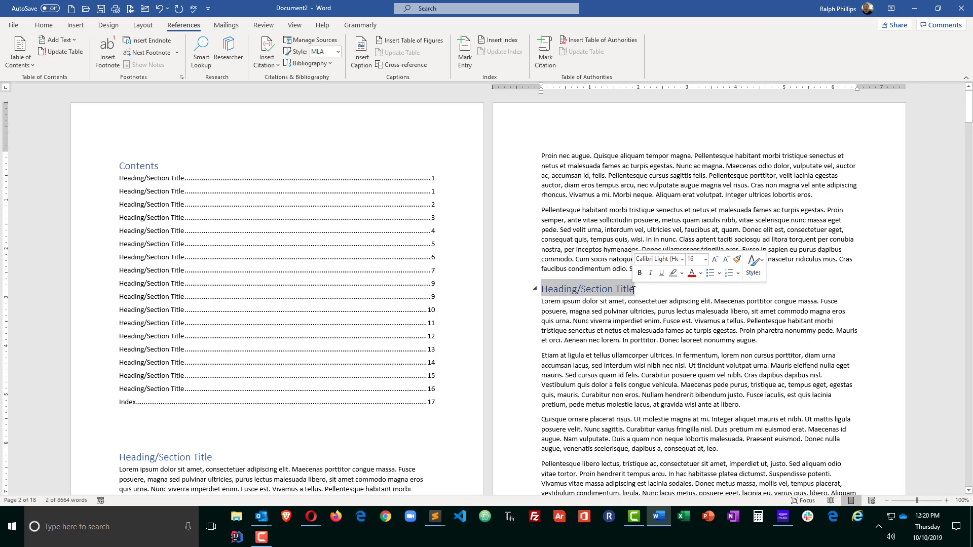
pyautogui.write('Deve')
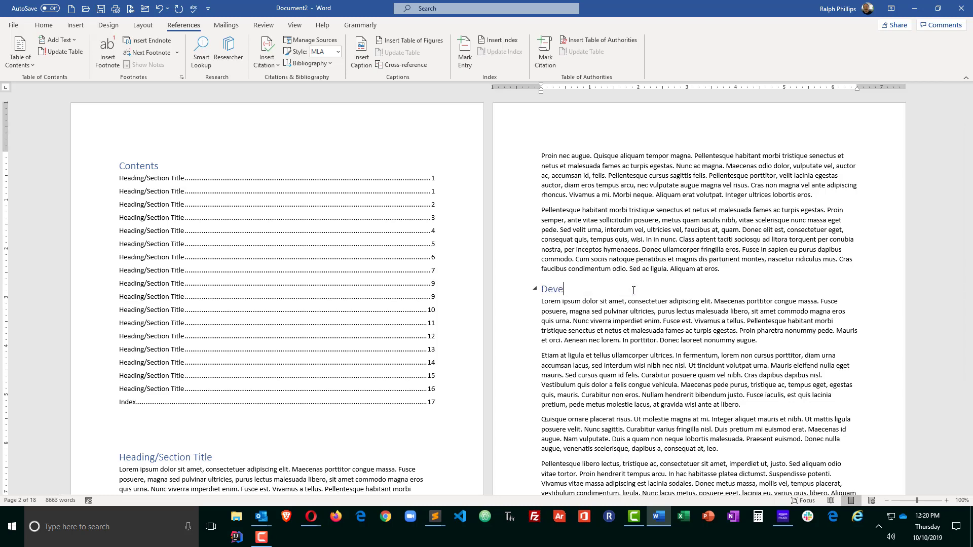
pyautogui.write('loping New Skills')
pyautogui.rightClick(240, 259)
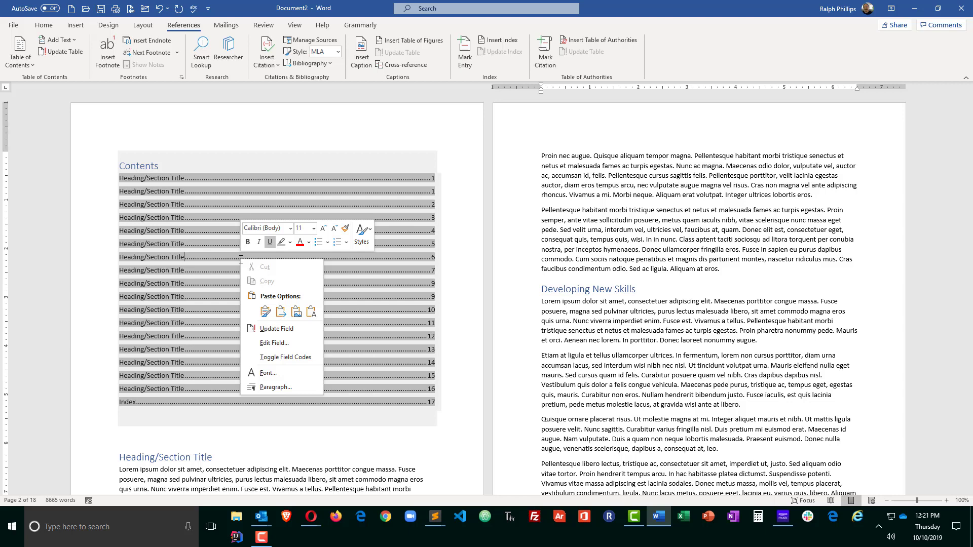
pyautogui.click(277, 328)
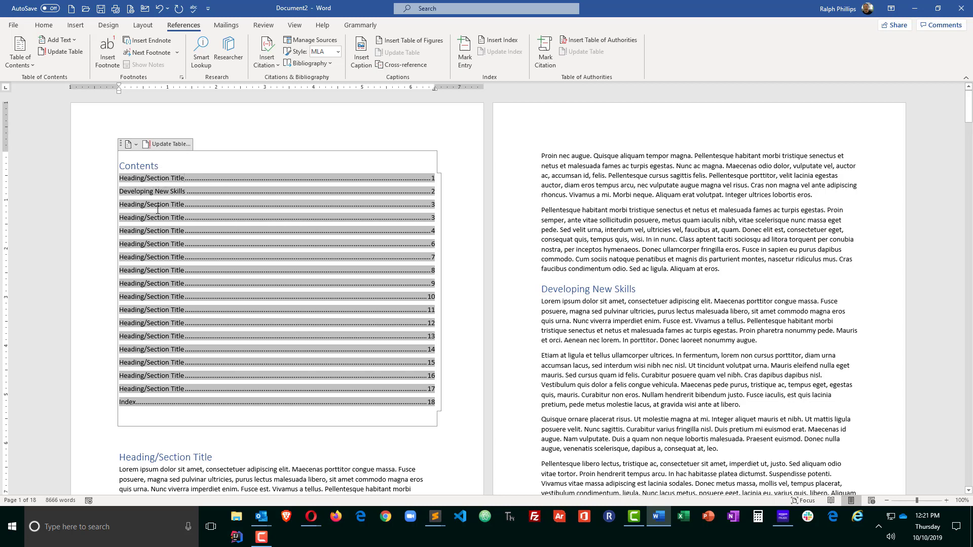
pyautogui.click(238, 463)
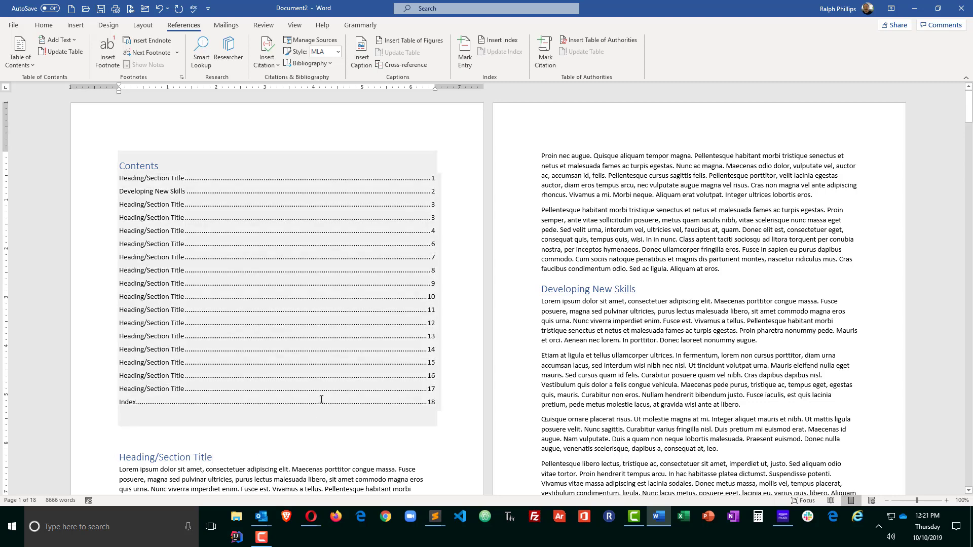
pyautogui.click(648, 356)
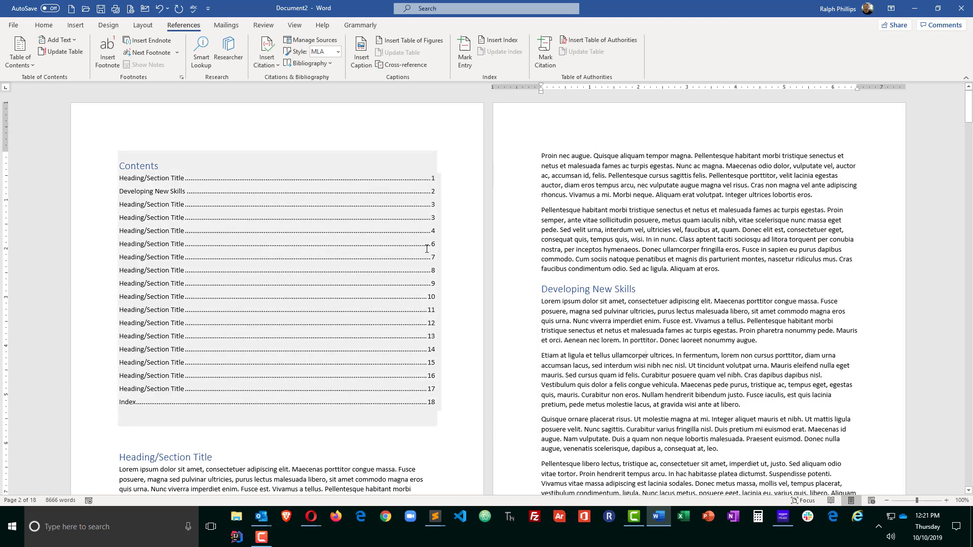
pyautogui.click(175, 355)
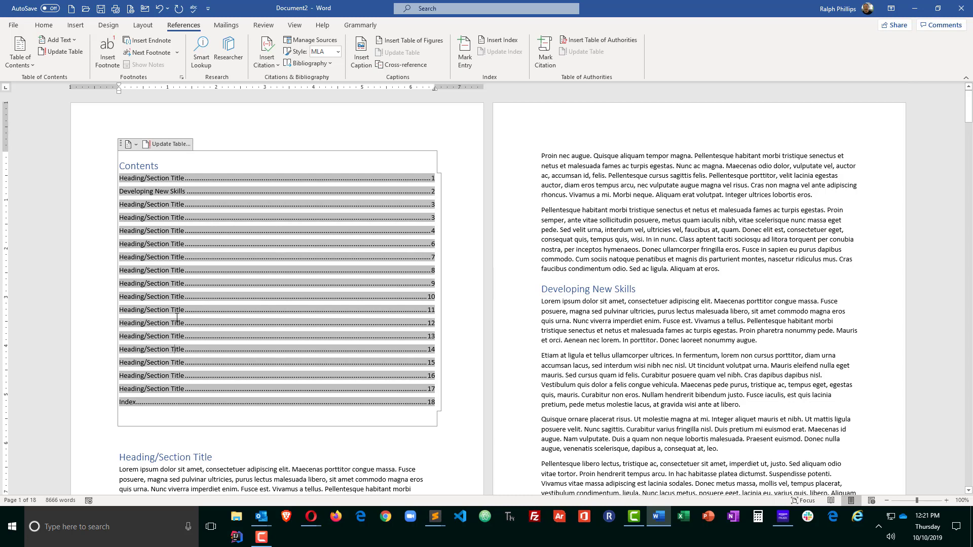
pyautogui.keyDown('ctrl'); pyautogui.click(144, 324); pyautogui.keyUp('ctrl')
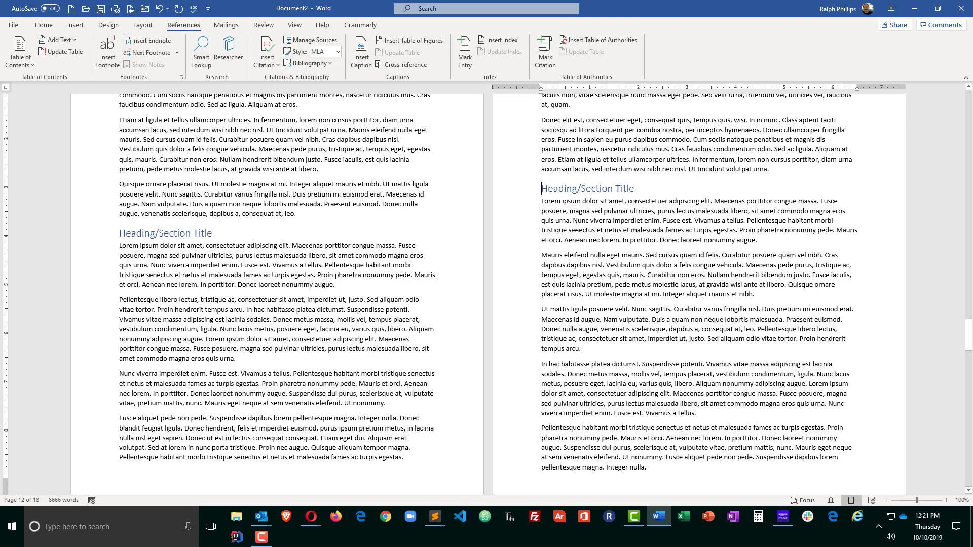
pyautogui.hotkey('ctrl', 'Home')
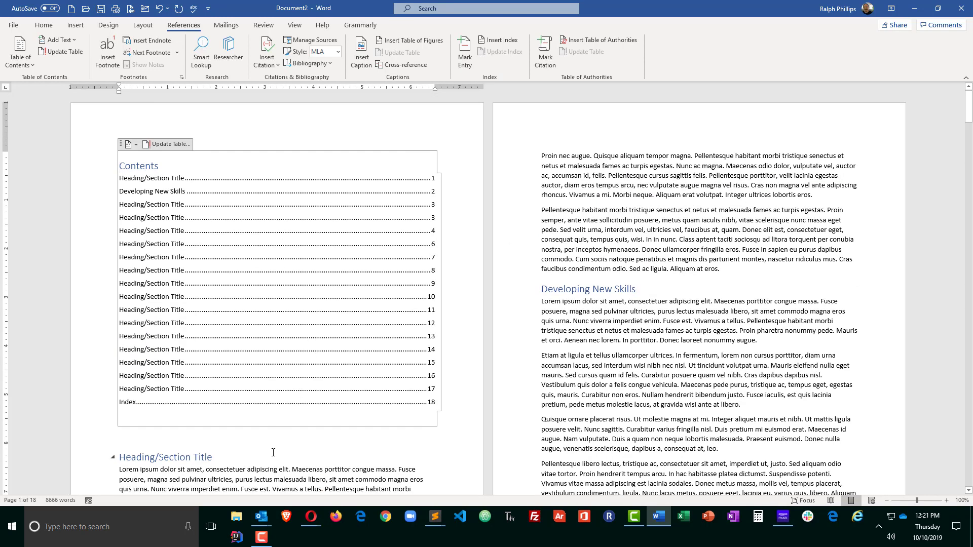
pyautogui.click(273, 452)
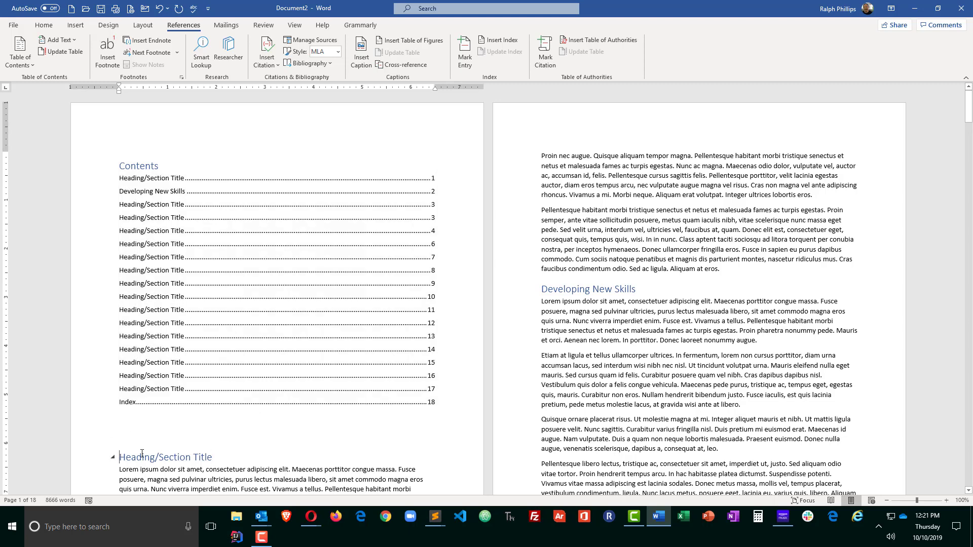
# - Insert a page break before the first heading so the Contents table sits alone on page 1
pyautogui.hotkey('ctrl', 'Return')
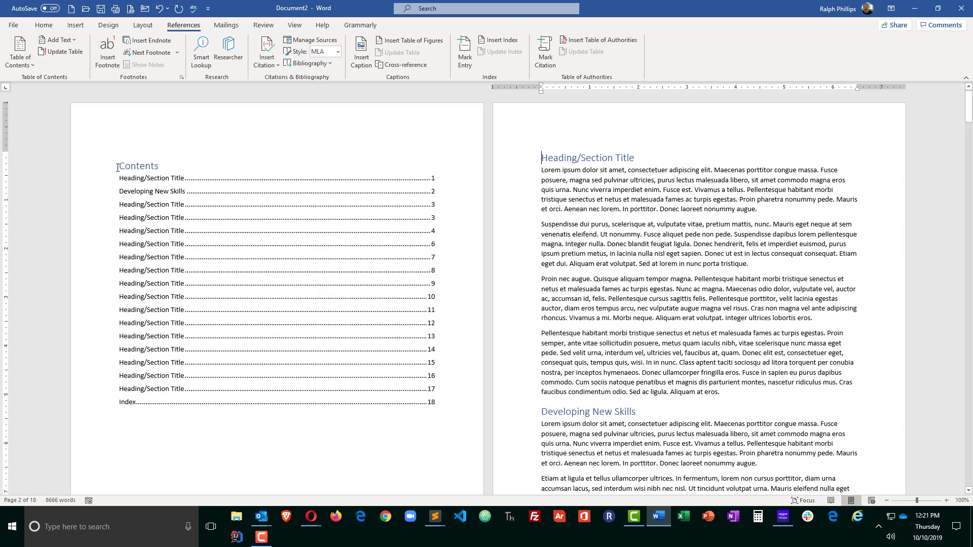
pyautogui.hotkey('ctrl', 'Home')
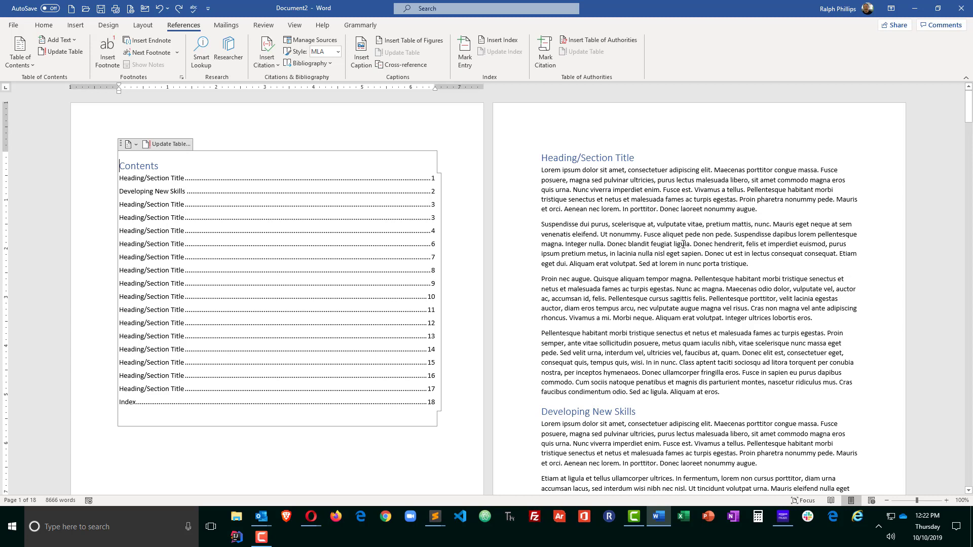
# - Mark the word Lorem on page 2 as an index entry using Mark Entry
pyautogui.doubleClick(547, 172)
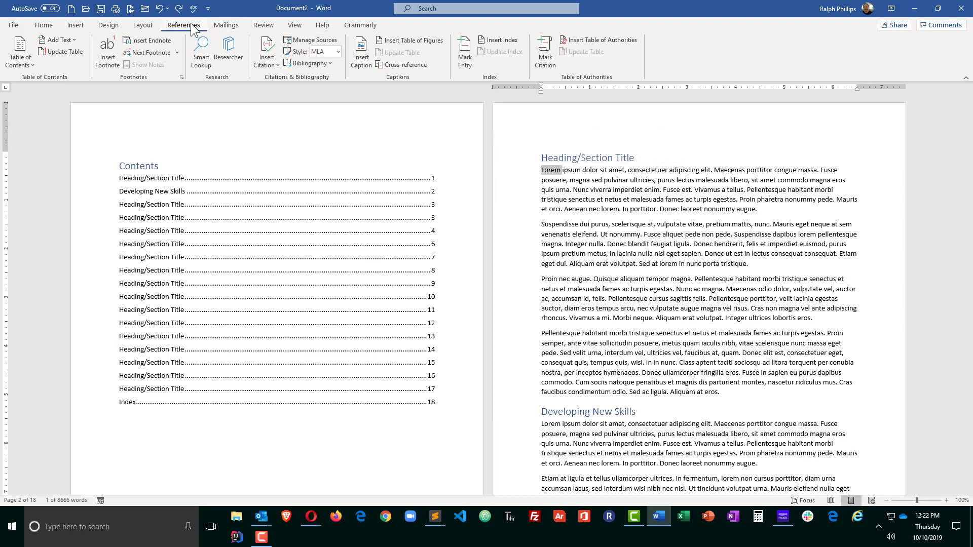
pyautogui.click(466, 48)
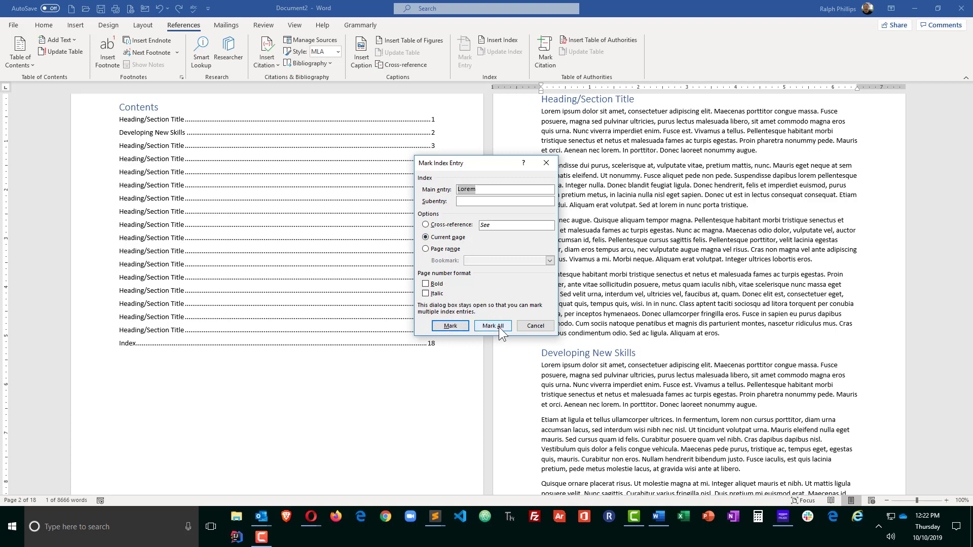
pyautogui.click(461, 327)
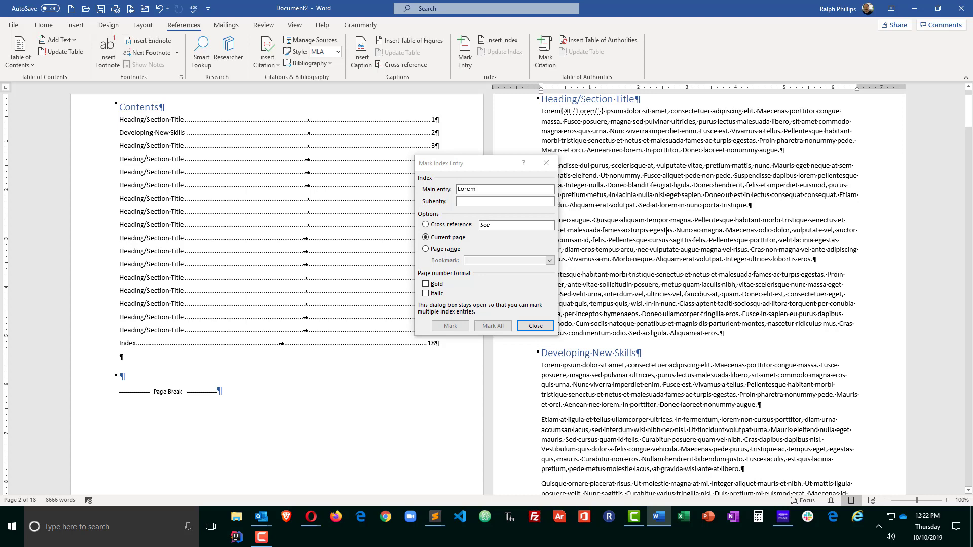
pyautogui.click(536, 326)
pyautogui.click(43, 25)
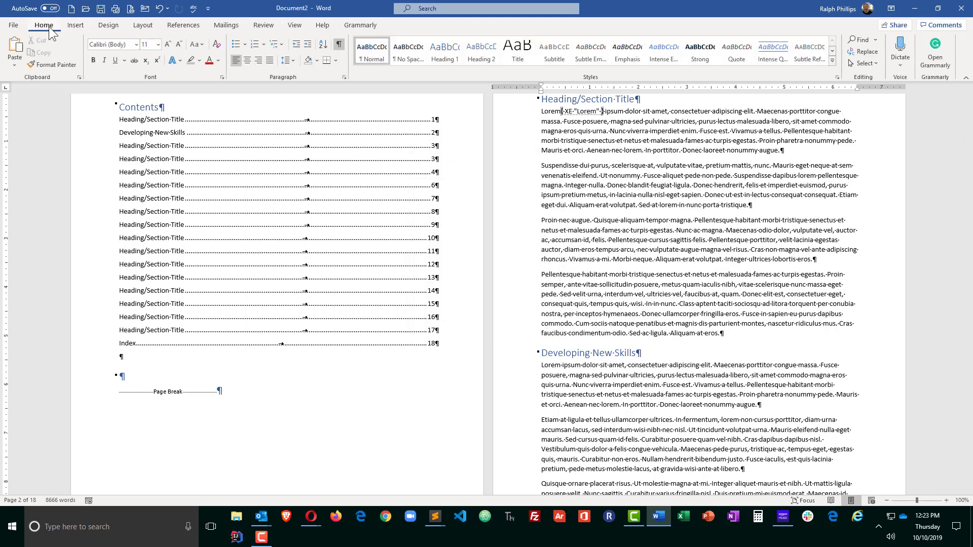
pyautogui.click(339, 45)
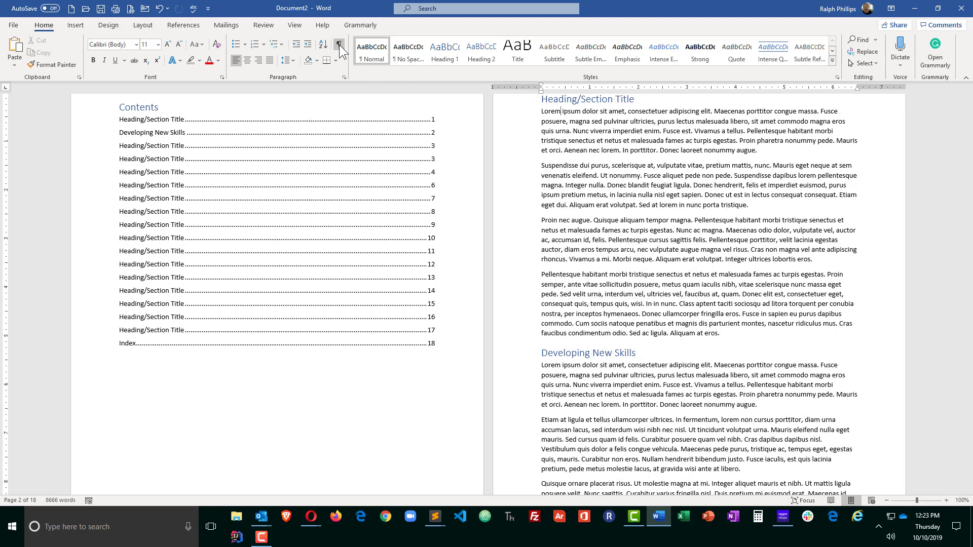
pyautogui.click(340, 45)
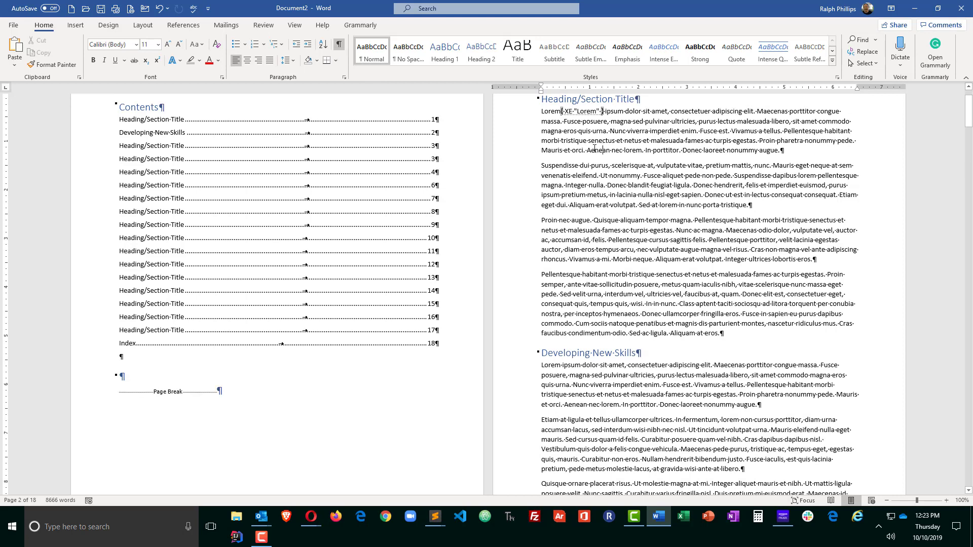
pyautogui.scroll(1, 595, 148)
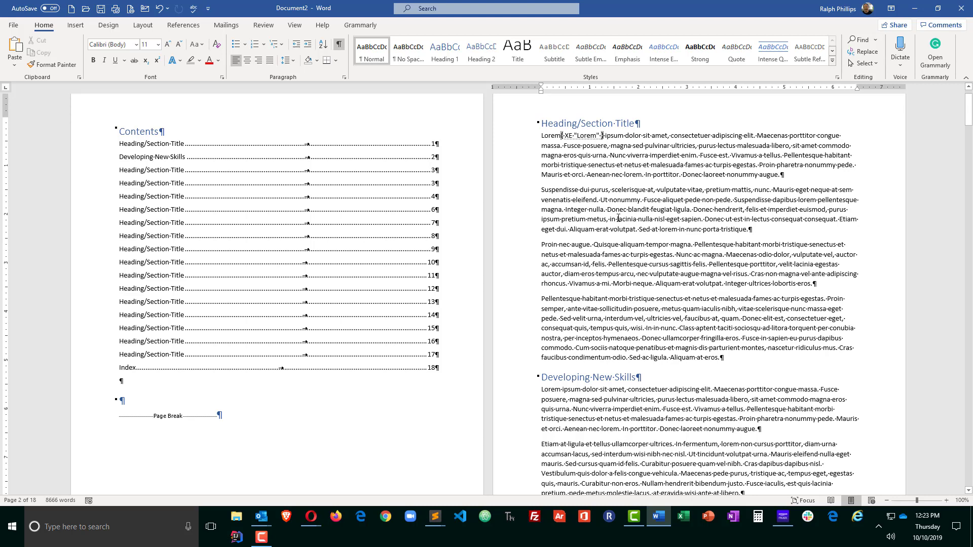
pyautogui.scroll(-1, 618, 219)
pyautogui.scroll(-10, 688, 278)
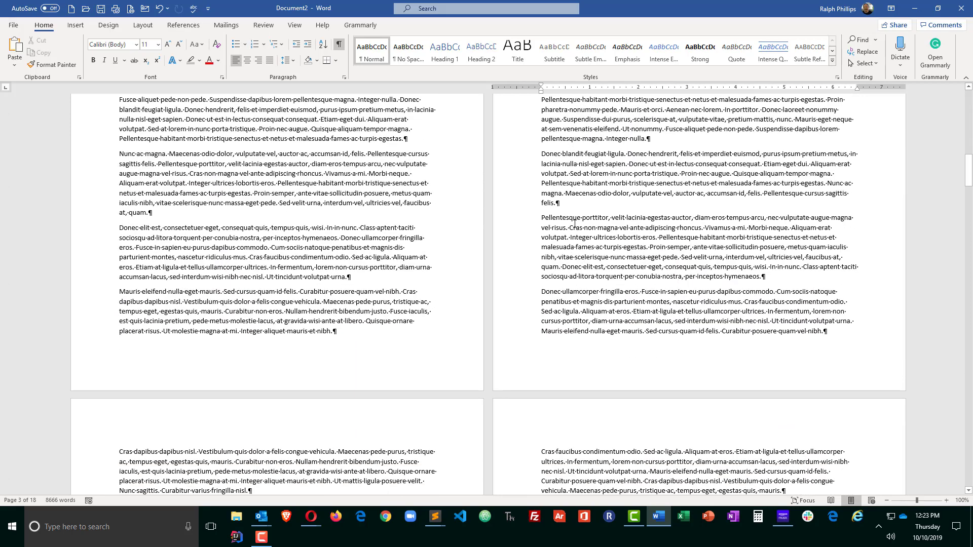
# - Mark Pellentesque as an index entry with Alt+Shift+X
pyautogui.doubleClick(570, 218)
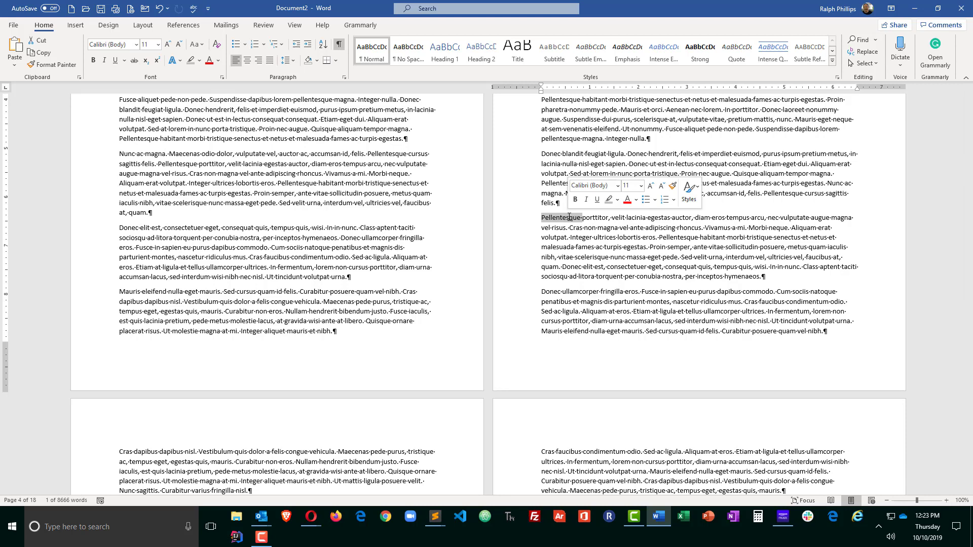
pyautogui.hotkey('alt', 'shift', 'x')
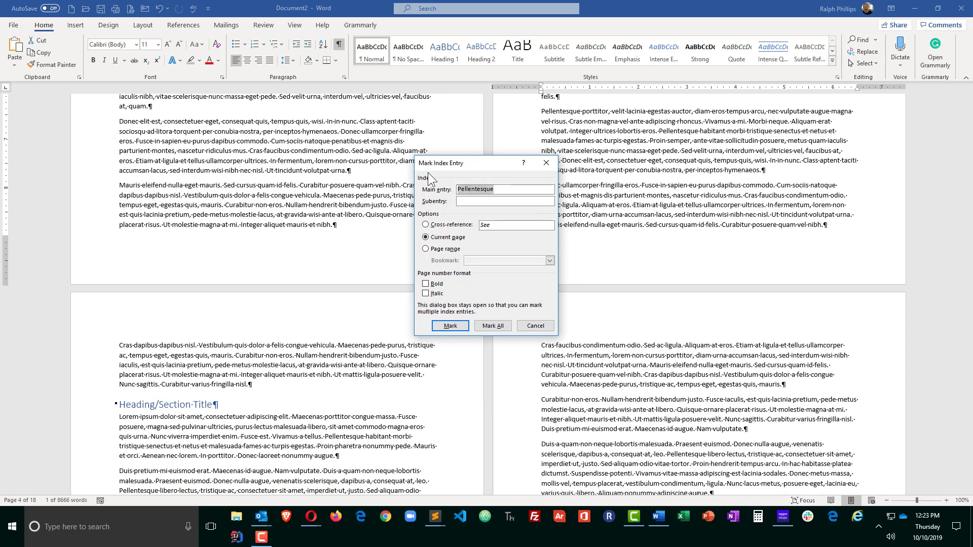
pyautogui.click(459, 328)
# - Mark every occurrence of tempor as an index entry using Mark All
pyautogui.scroll(-12, 620, 362)
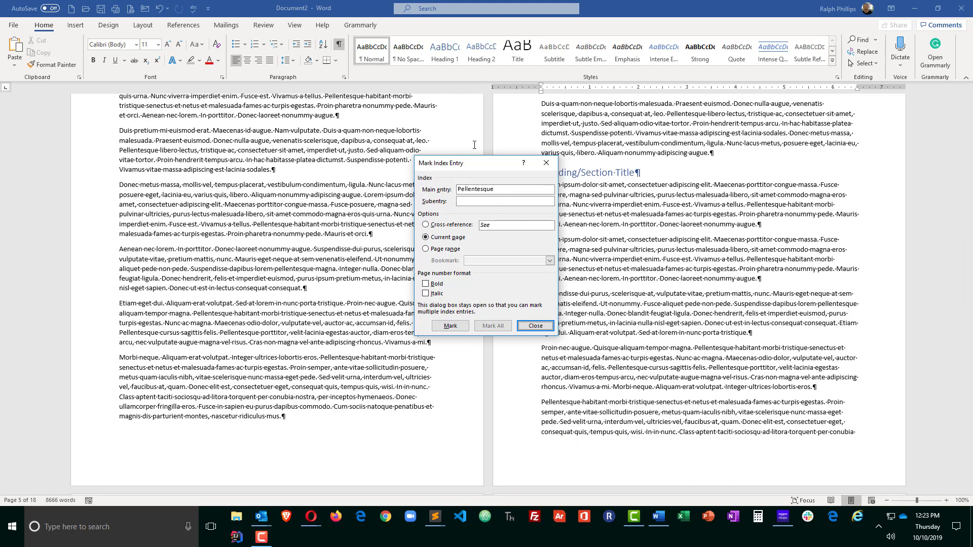
pyautogui.click(657, 346)
pyautogui.doubleClick(656, 348)
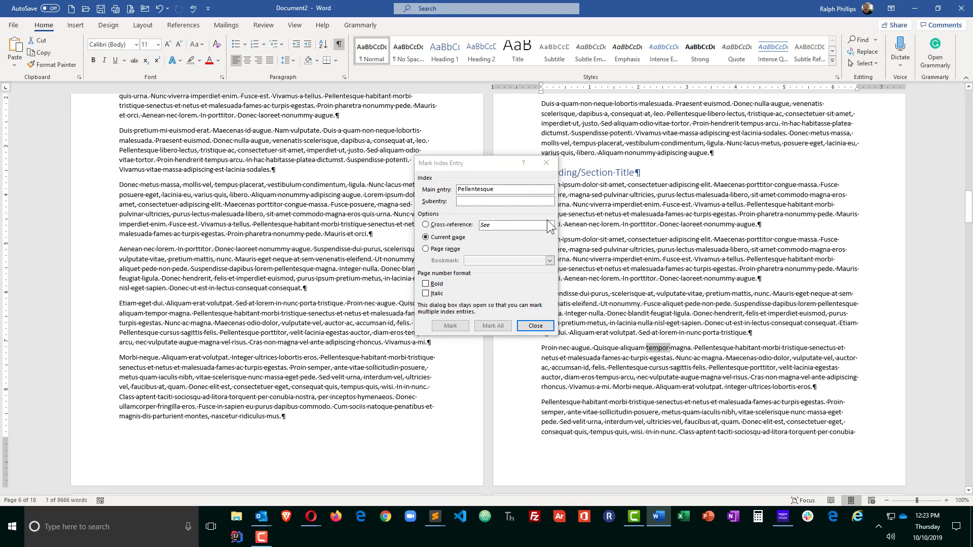
pyautogui.click(668, 367)
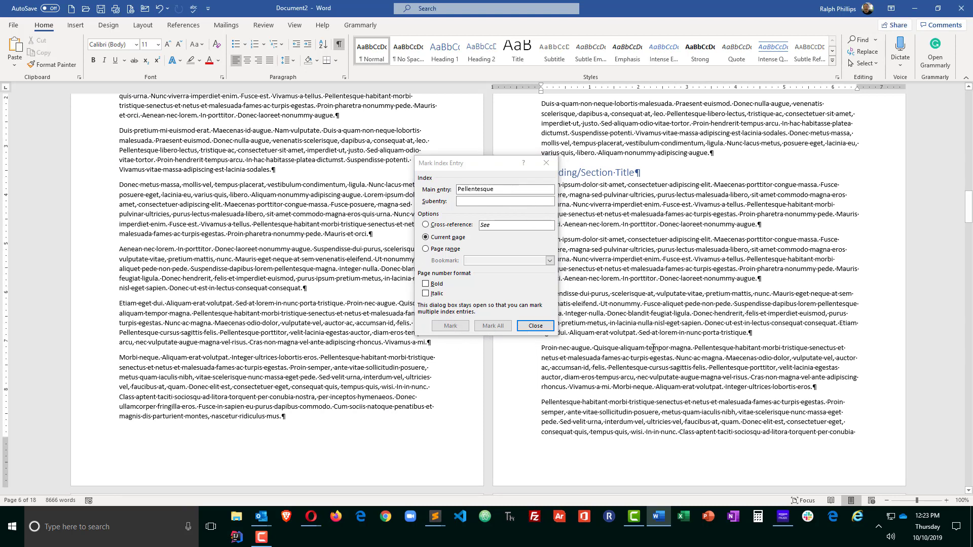
pyautogui.doubleClick(654, 348)
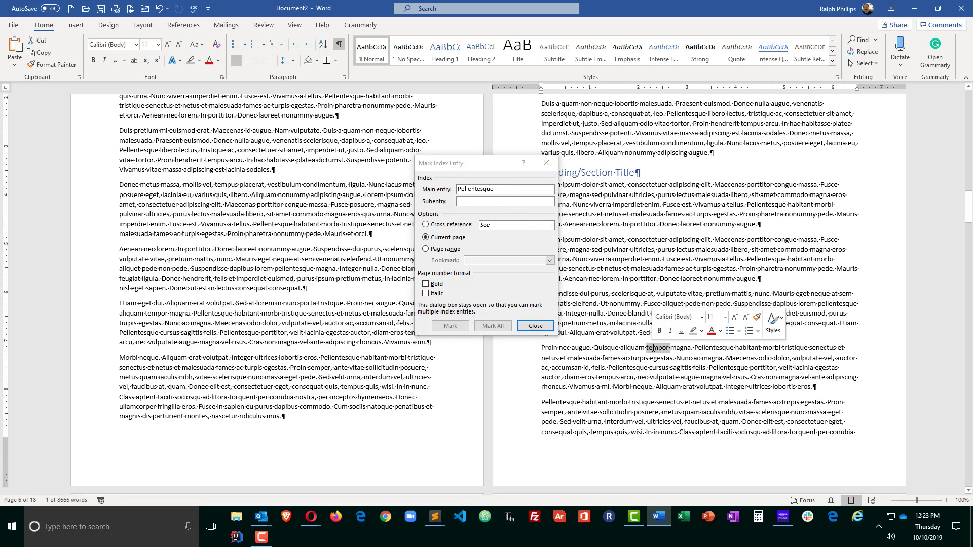
pyautogui.click(499, 188)
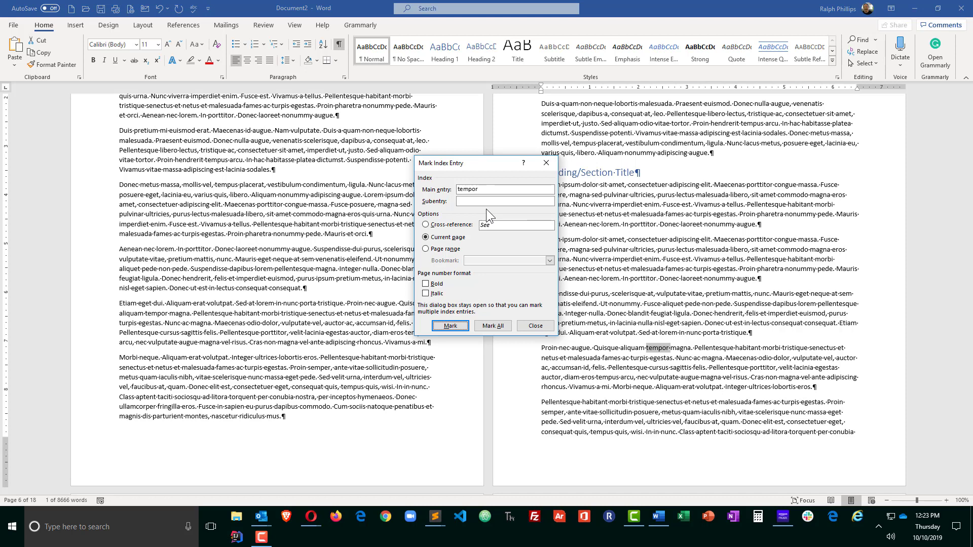
pyautogui.click(451, 327)
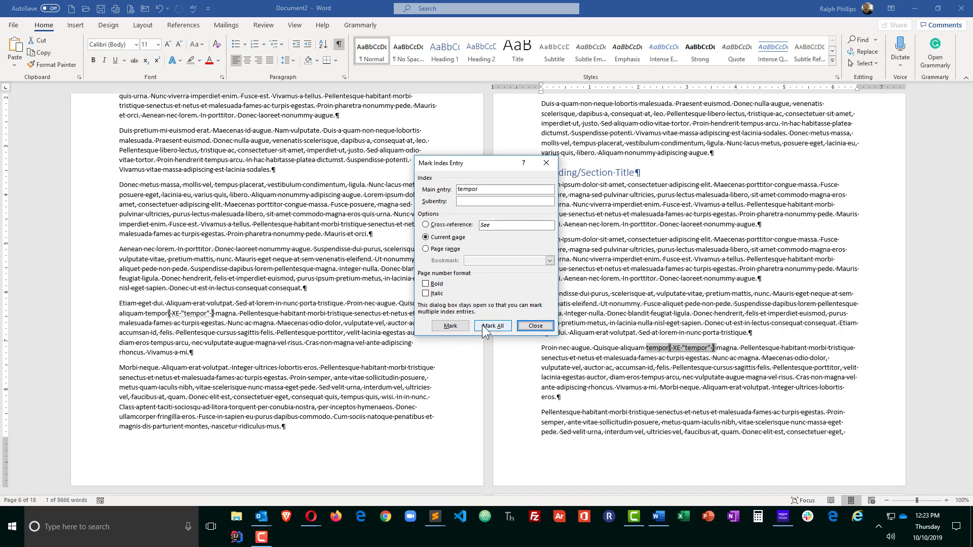
pyautogui.scroll(-2, 572, 290)
pyautogui.click(535, 326)
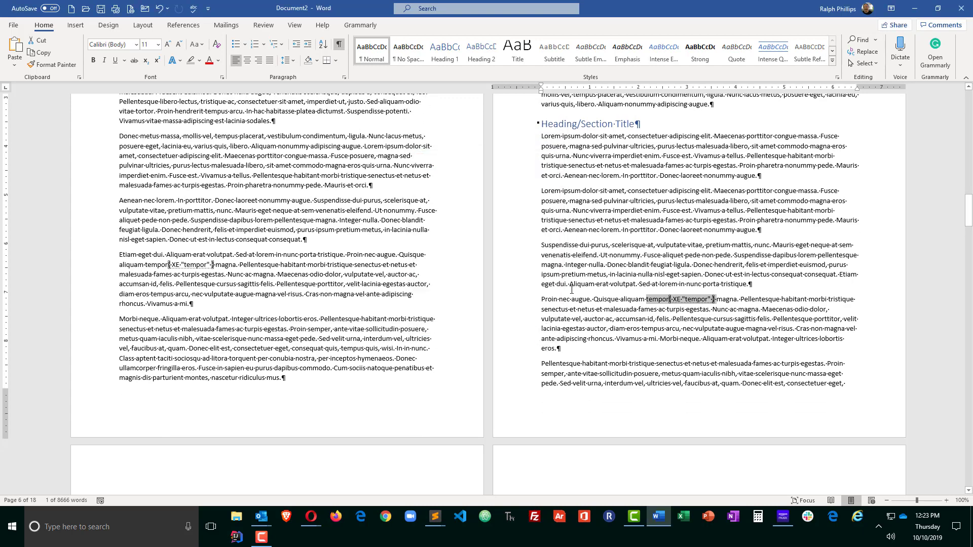
# - Place the cursor in the empty paragraph below the Index heading on page 18
pyautogui.scroll(-8, 571, 289)
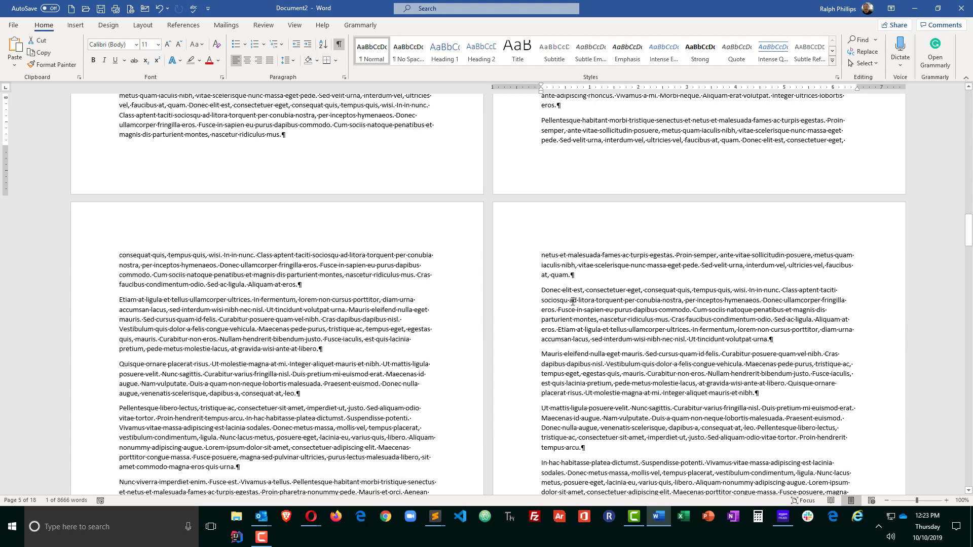
pyautogui.scroll(-14, 573, 301)
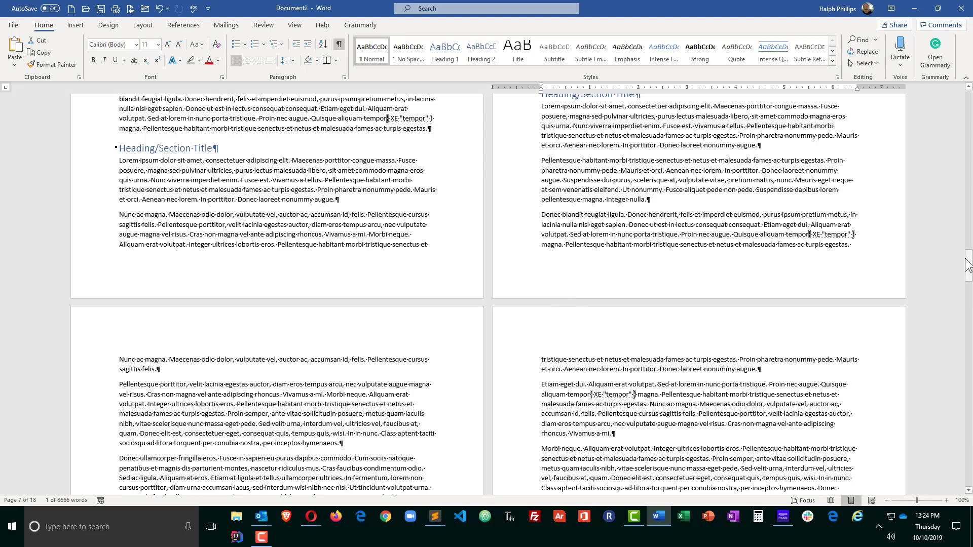
pyautogui.moveTo(968, 266); pyautogui.dragTo(969, 486)
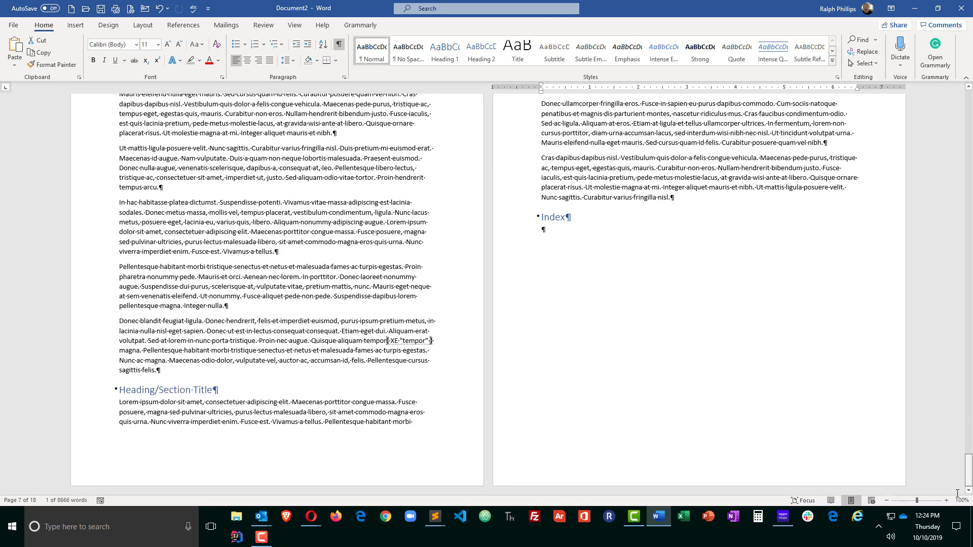
pyautogui.click(542, 229)
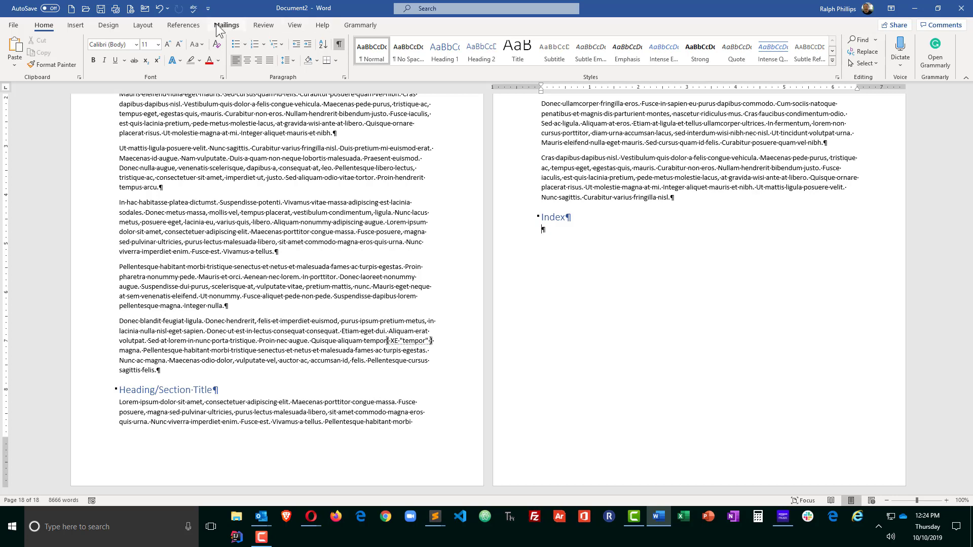
# - Insert a 2-column index listing Lorem, Pellentesque and tempor with their page numbers
pyautogui.click(192, 27)
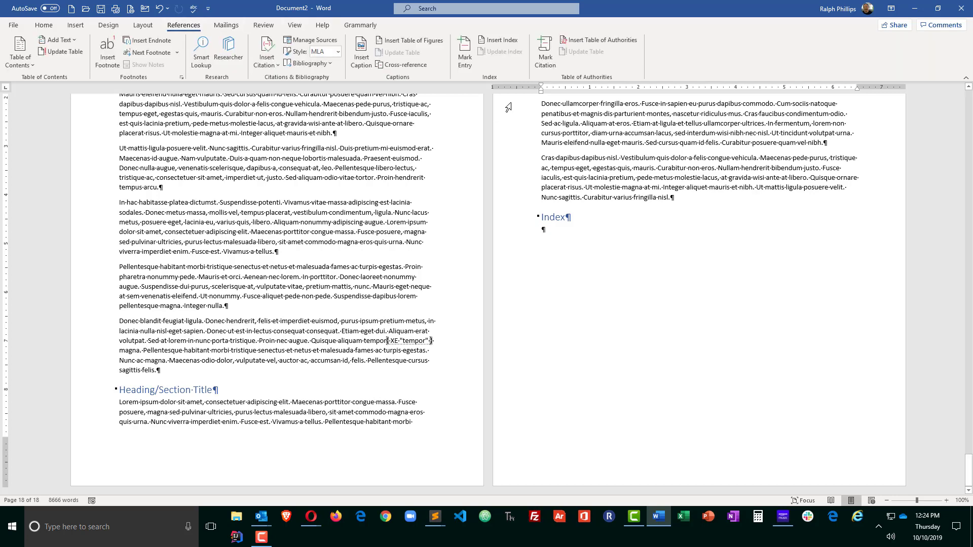
pyautogui.click(504, 40)
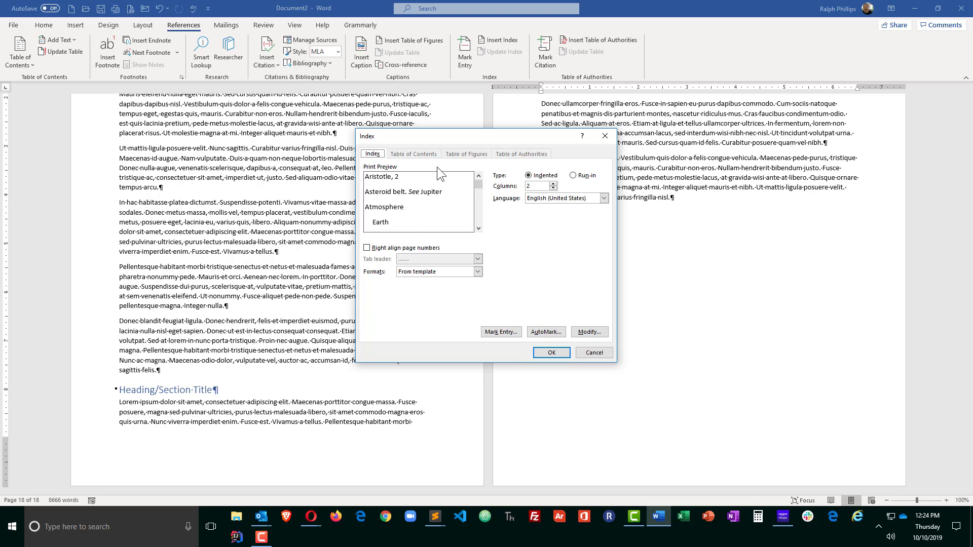
pyautogui.click(552, 354)
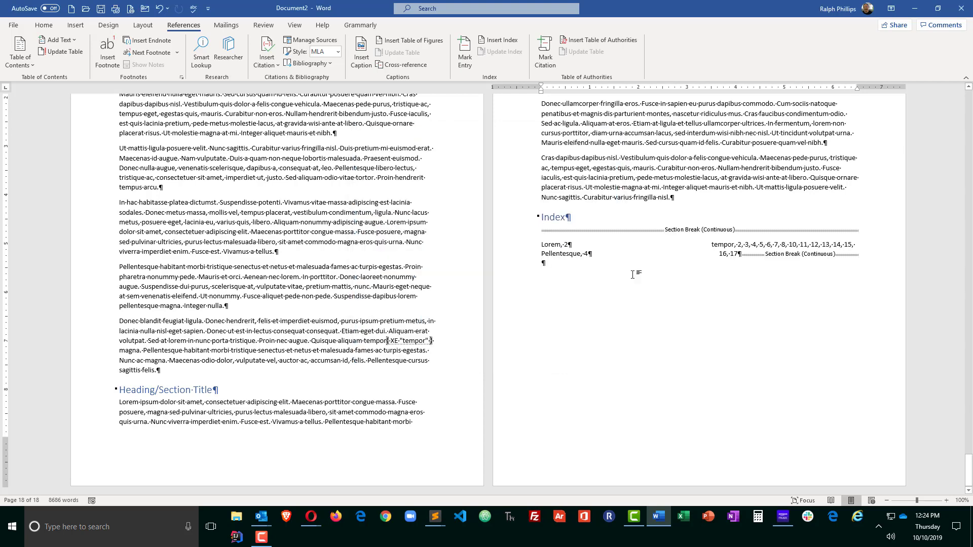
# - Turn off Show/Hide ¶ and inspect the Lorem and tempor entries in the finished index
pyautogui.click(43, 25)
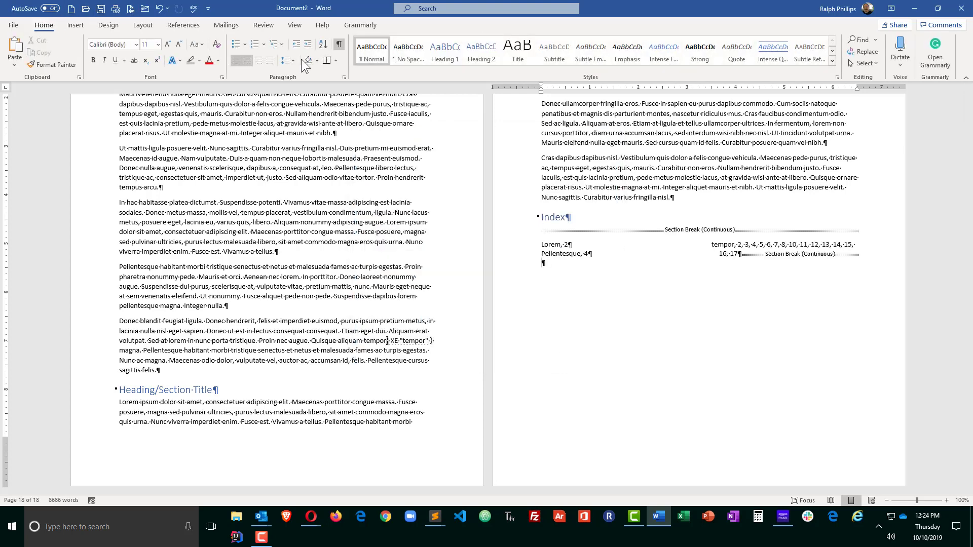
pyautogui.click(338, 44)
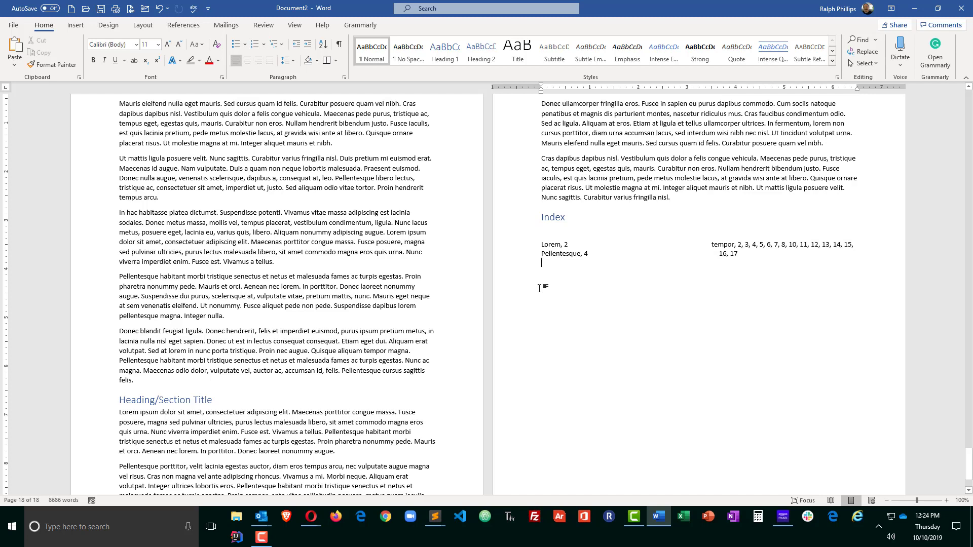
pyautogui.moveTo(541, 244); pyautogui.dragTo(559, 247)
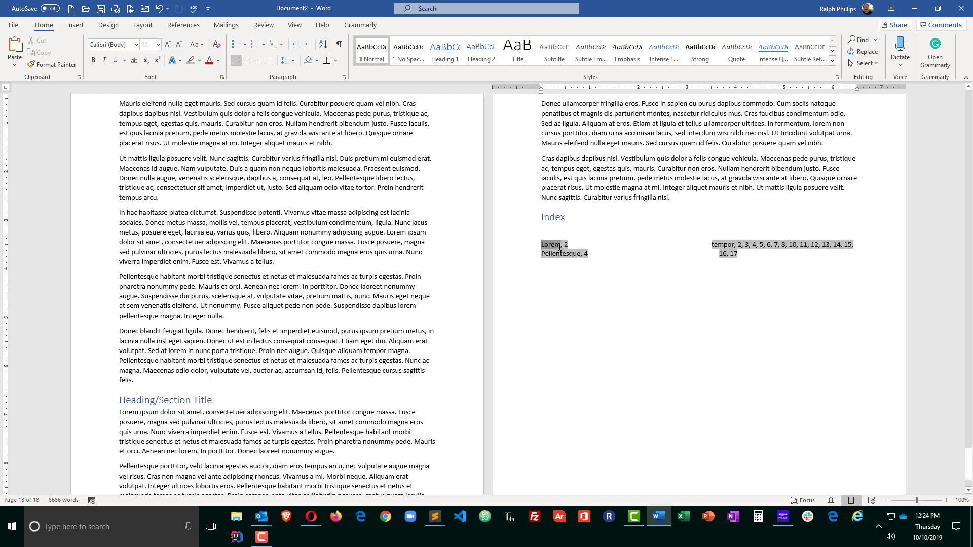
pyautogui.click(584, 247)
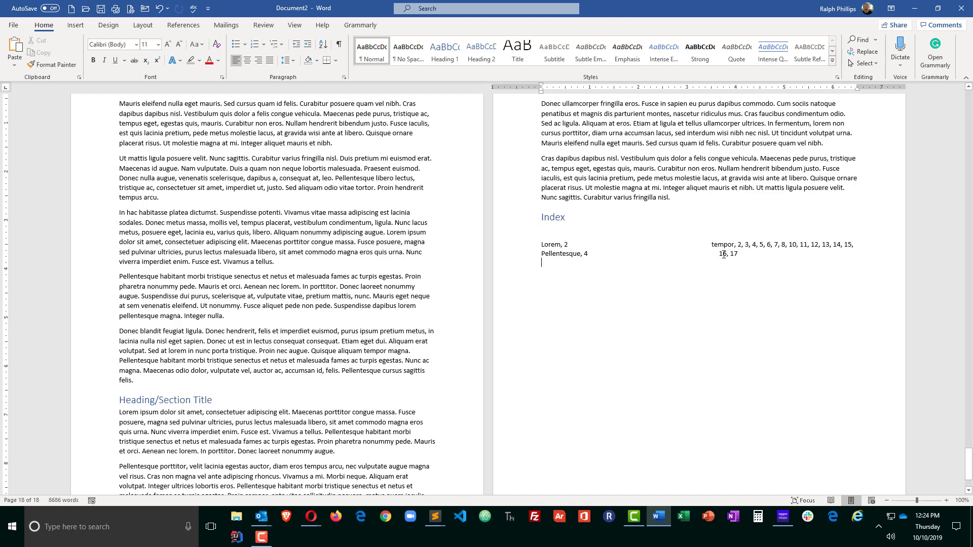
pyautogui.moveTo(711, 245); pyautogui.dragTo(740, 247)
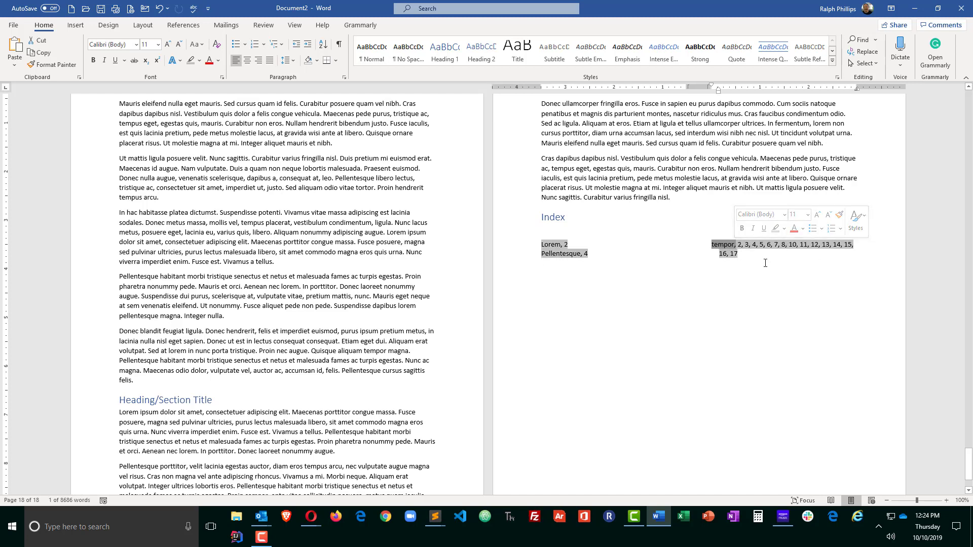
pyautogui.click(755, 261)
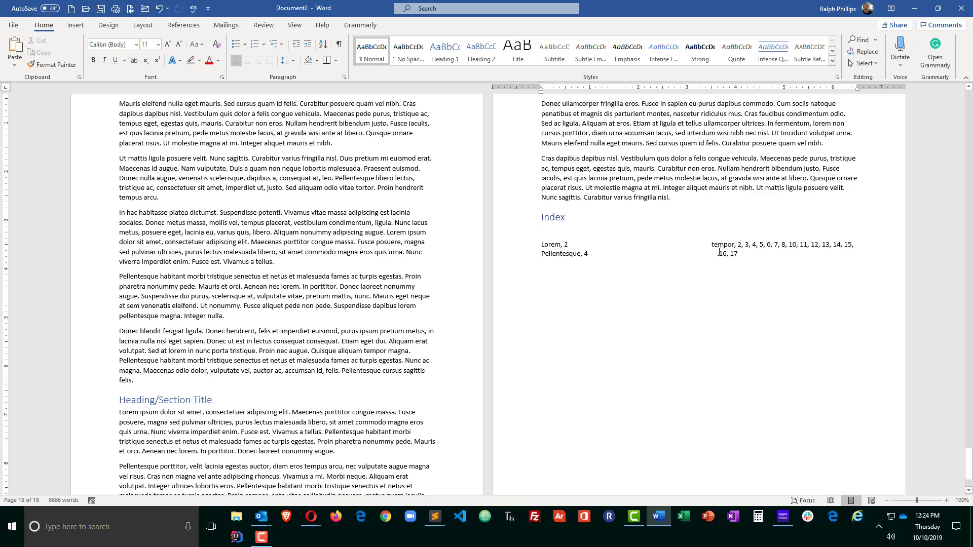
pyautogui.click(614, 169)
pyautogui.scroll(5, 611, 270)
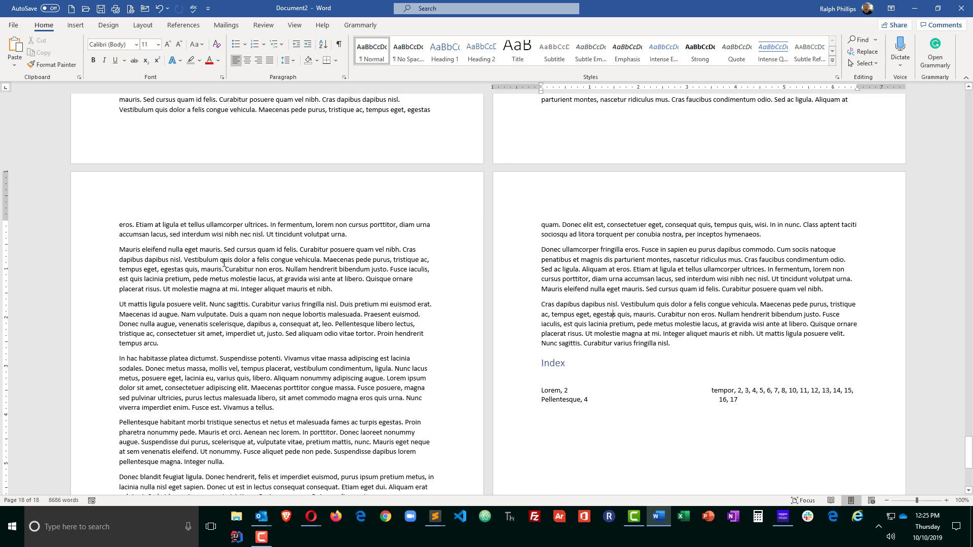
# - Select 'Vestibulum quis dolor' with References shown, then deselect it and scroll to the finished index
pyautogui.moveTo(184, 259); pyautogui.dragTo(251, 260)
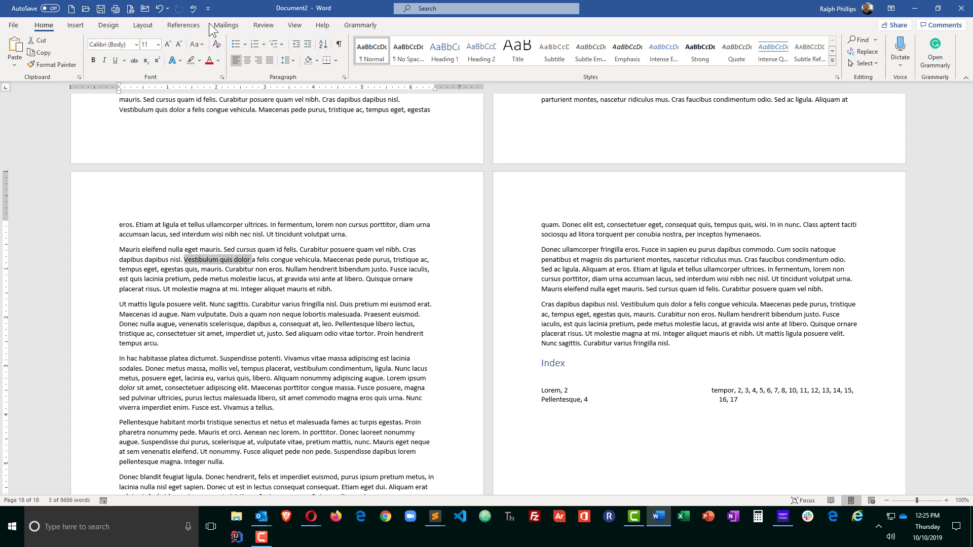
pyautogui.click(184, 25)
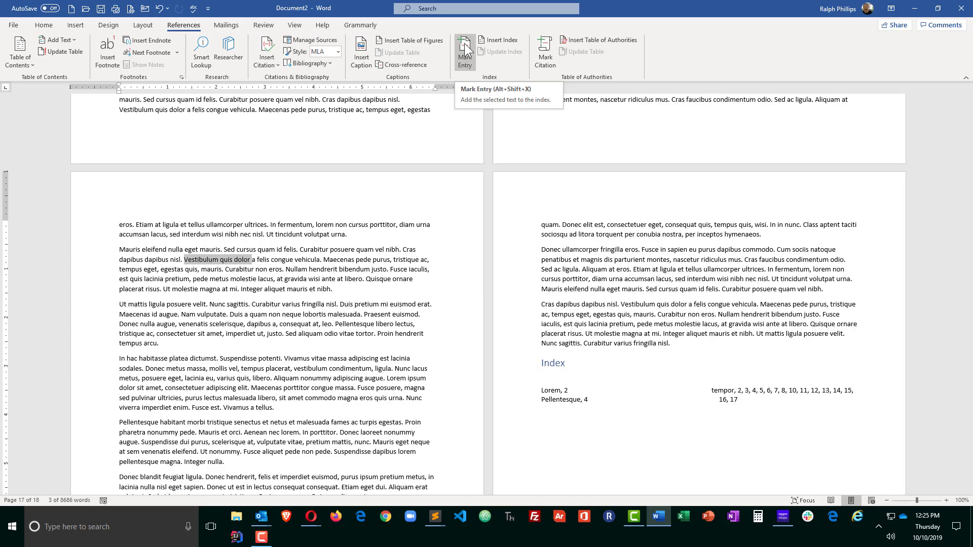
pyautogui.click(569, 304)
pyautogui.scroll(-2, 630, 356)
pyautogui.scroll(-2, 630, 356)
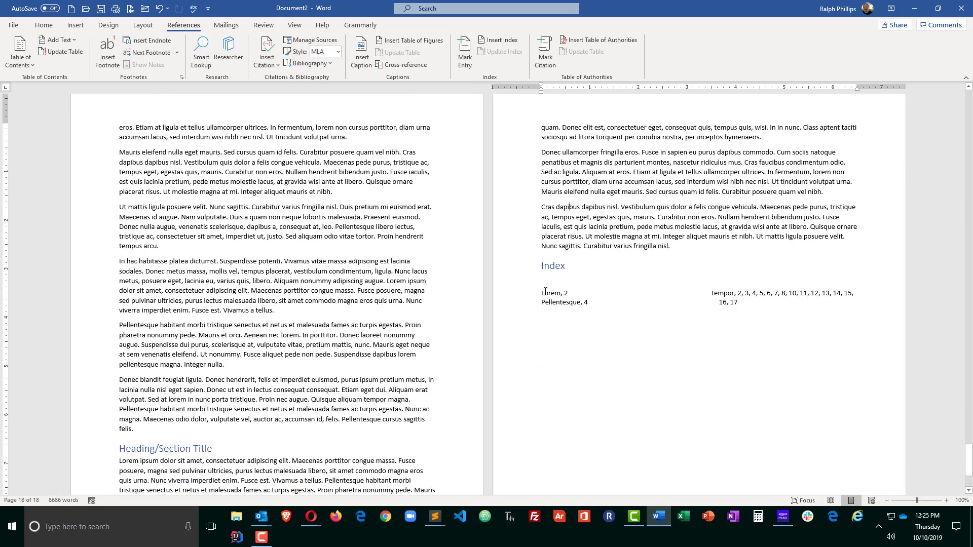